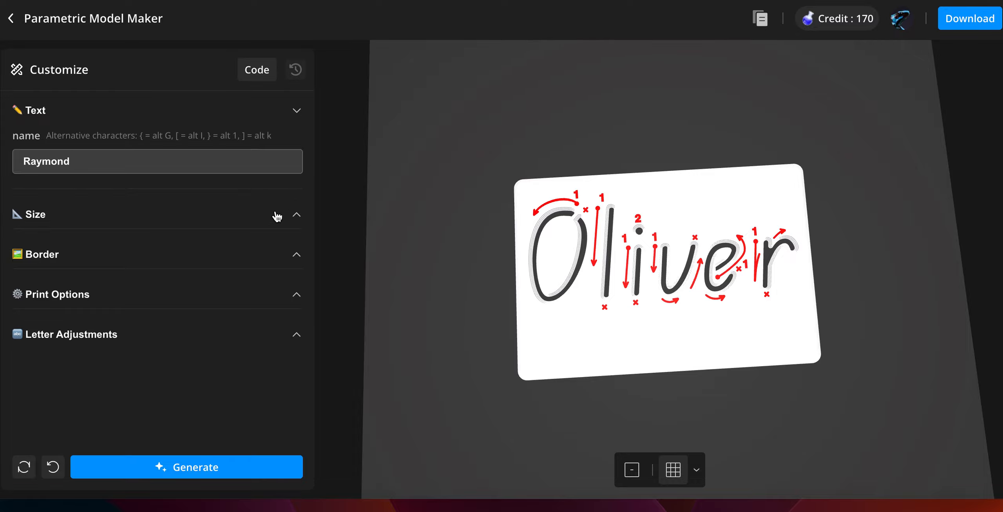
- Set the text size to 50 mm and generate the stencil
click(283, 221)
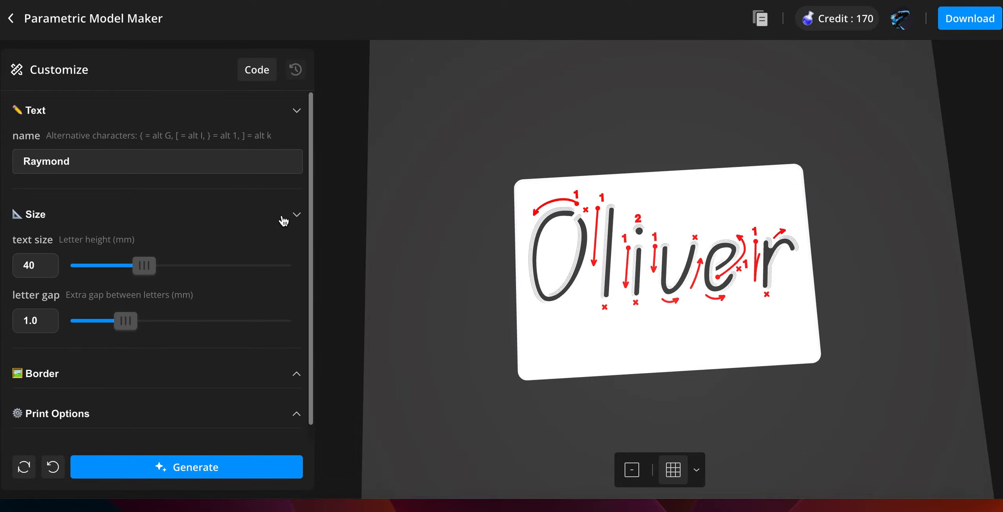
scroll(221, 213, down, 1)
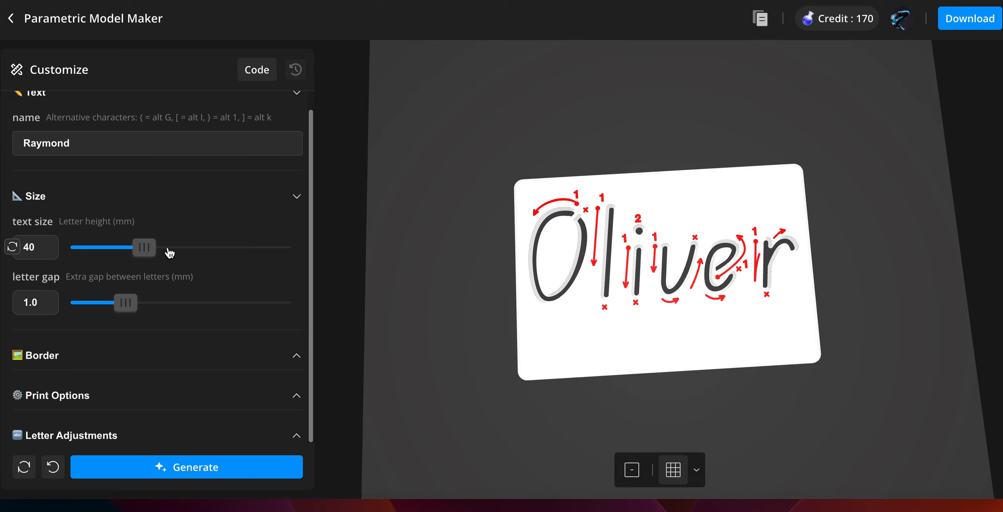
click(169, 253)
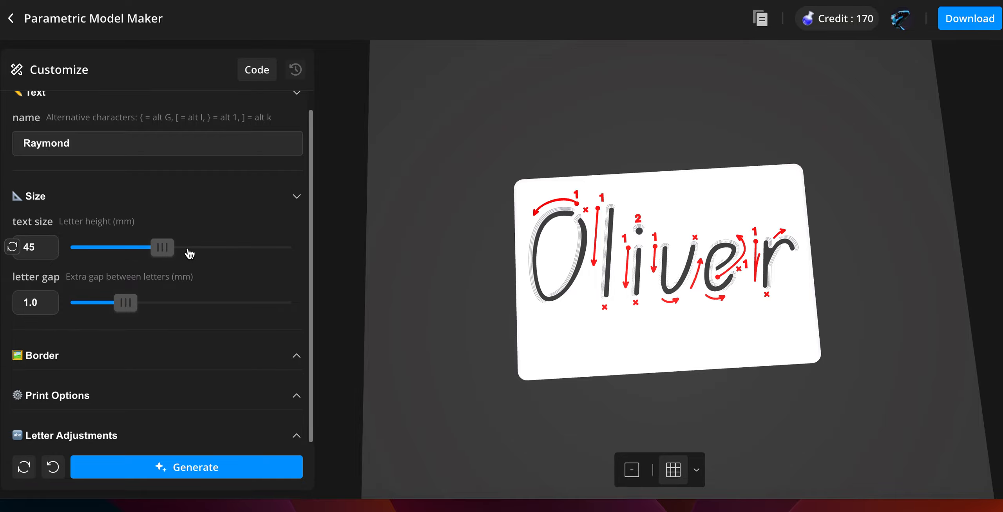
click(187, 253)
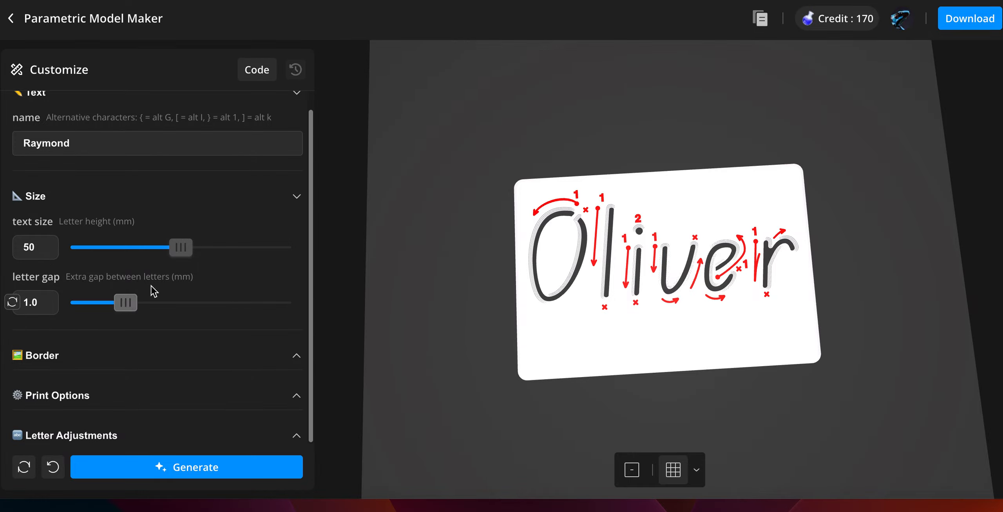
click(152, 469)
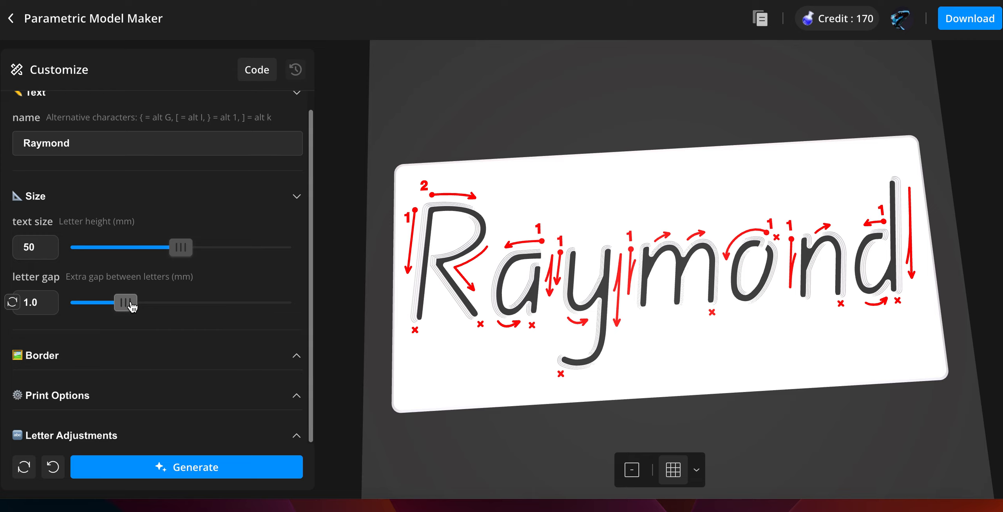
- Set the letter gap to 1.5 mm and regenerate the stencil
drag(132, 307, 148, 306)
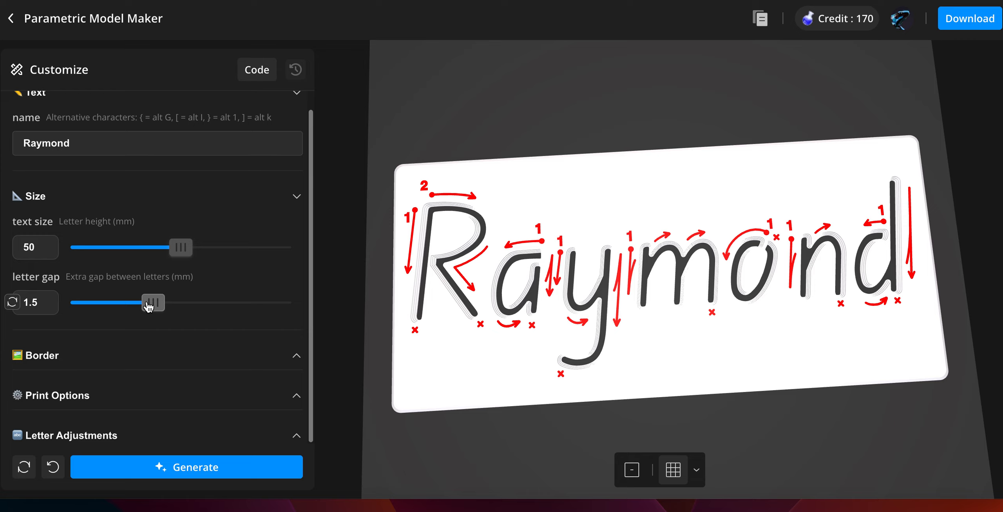
click(175, 471)
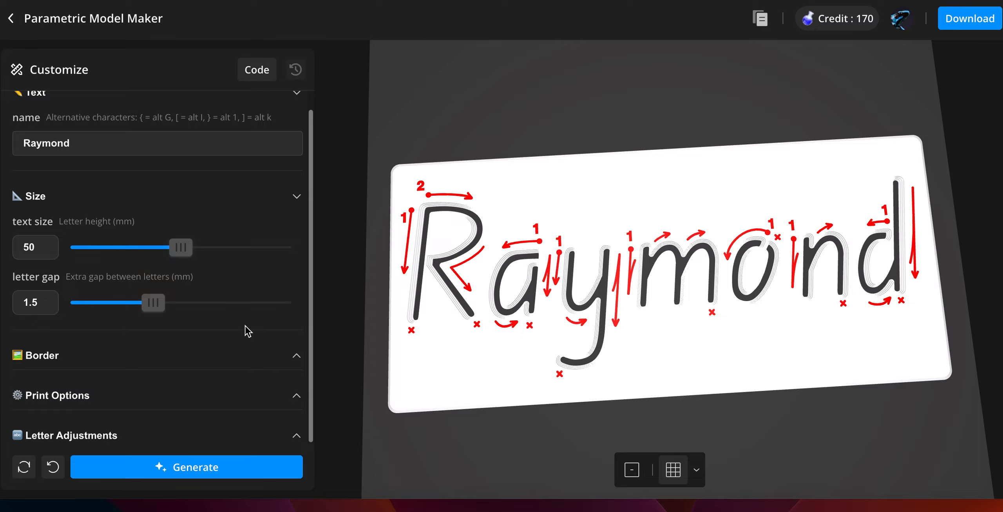
click(293, 198)
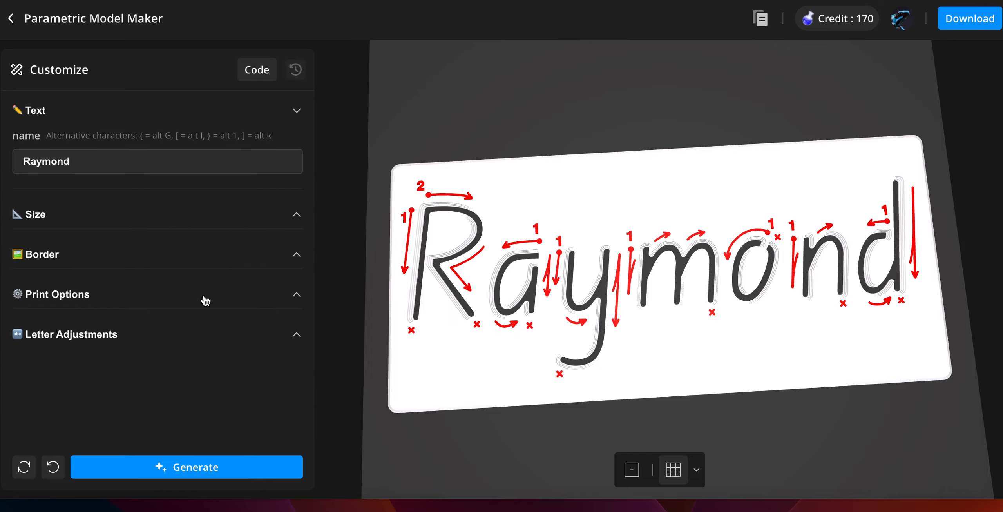
- Shift the second letter's horizontal position to -1.5 in the letter adjustments and regenerate
click(192, 344)
scroll(191, 346, down, 5)
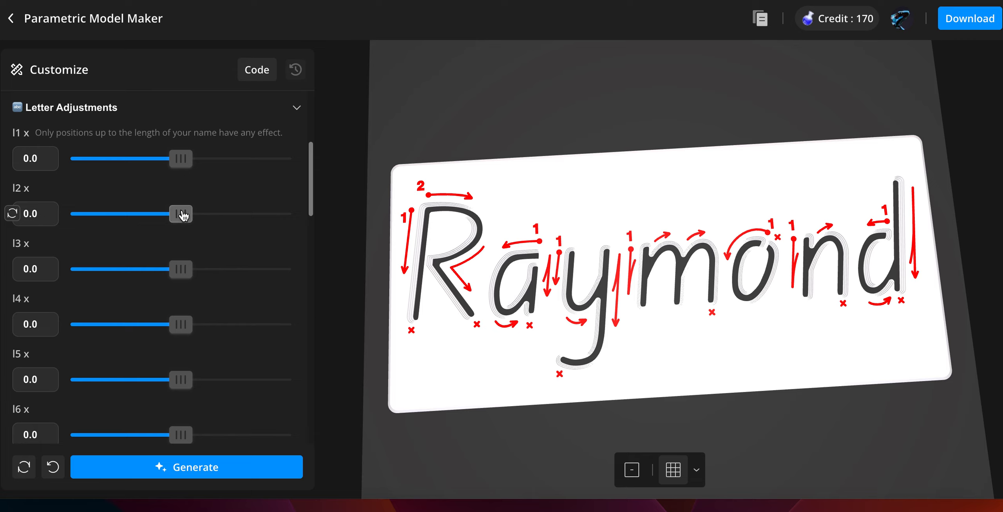
drag(181, 215, 164, 217)
click(177, 468)
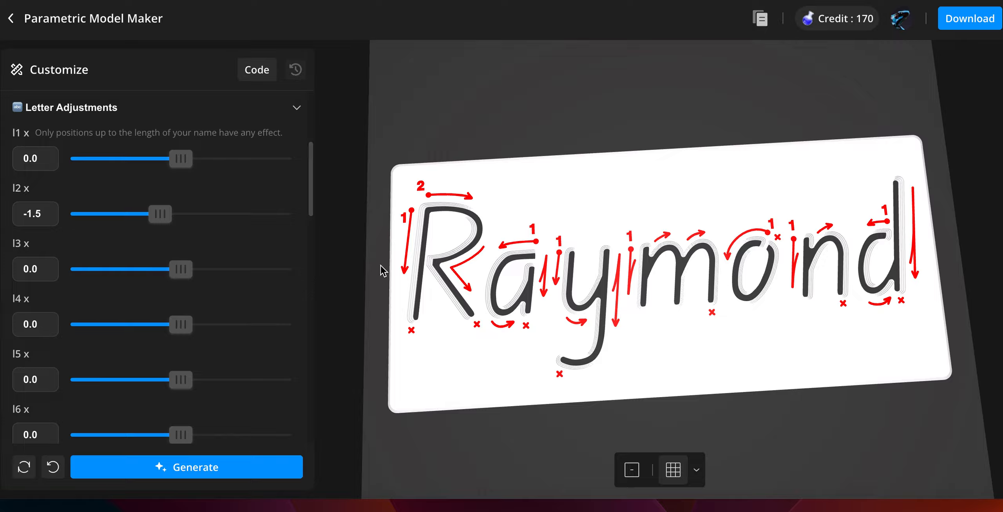
scroll(247, 290, up, 1)
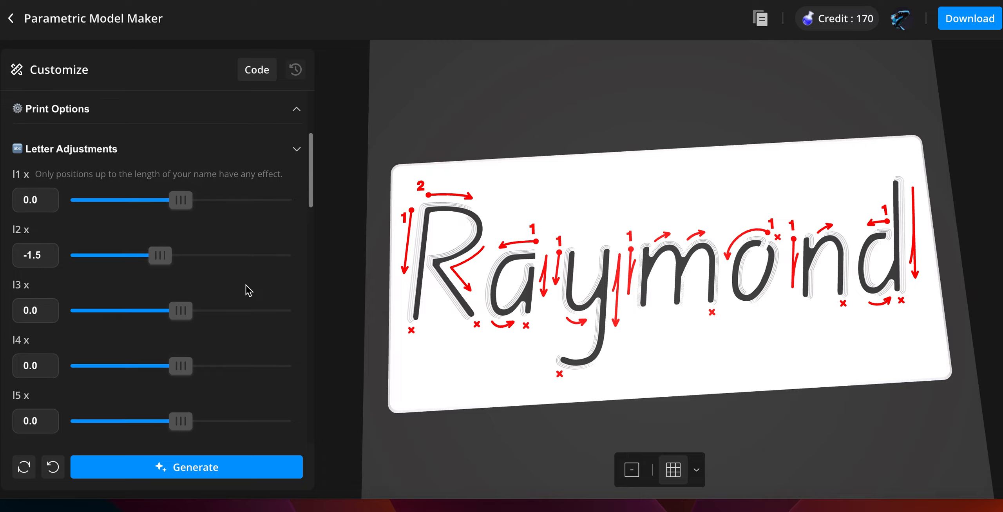
click(298, 149)
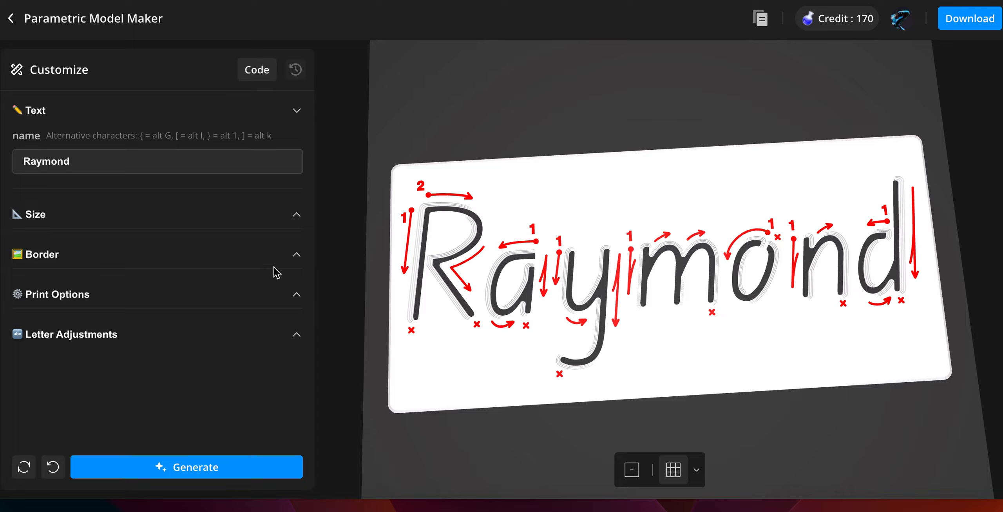
- Review the border settings and orbit the preview to examine the plate
click(279, 255)
scroll(278, 255, down, 1)
scroll(278, 255, down, 1)
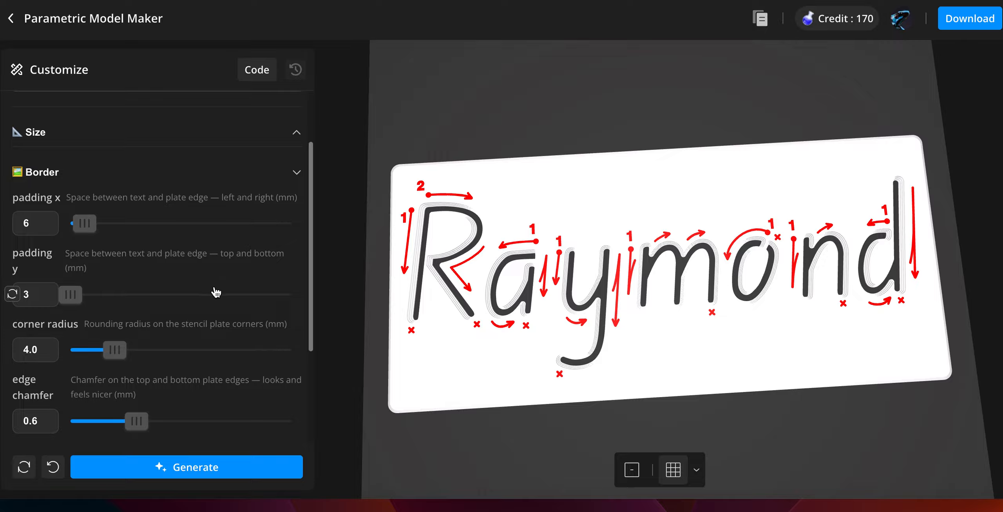
scroll(126, 308, down, 2)
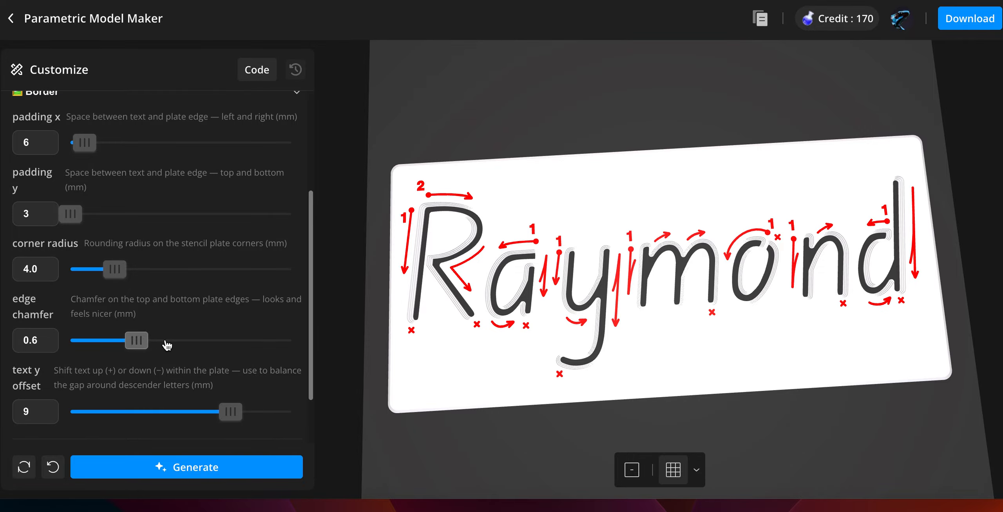
drag(450, 425, 456, 400)
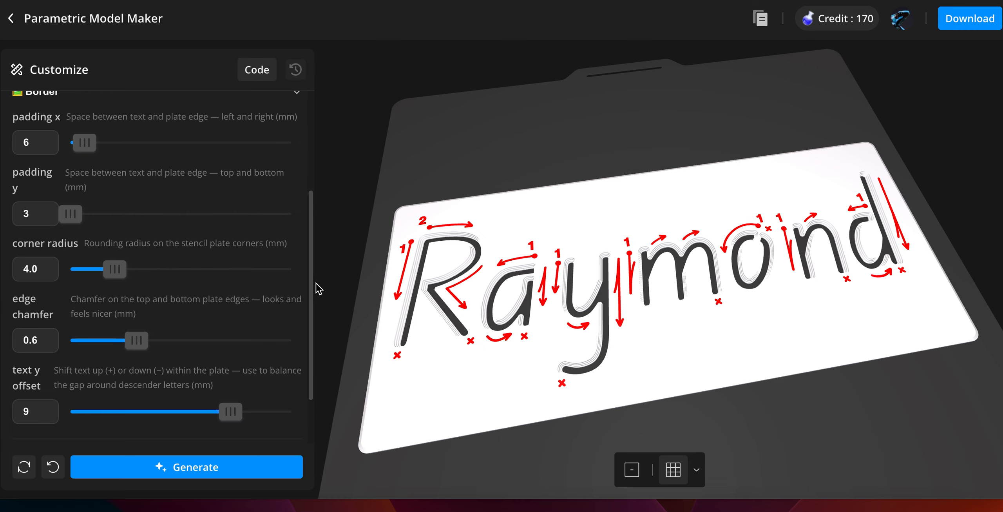
scroll(237, 318, down, 1)
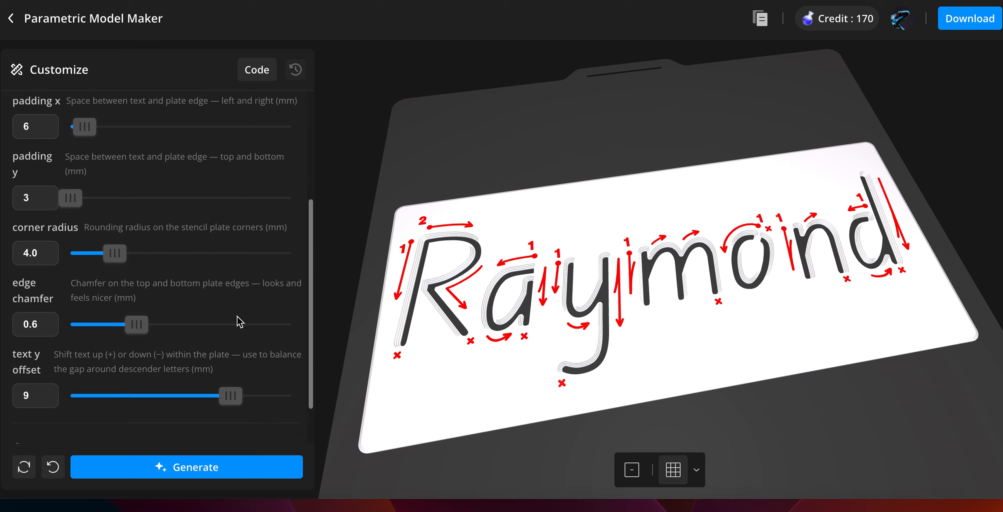
scroll(240, 322, down, 1)
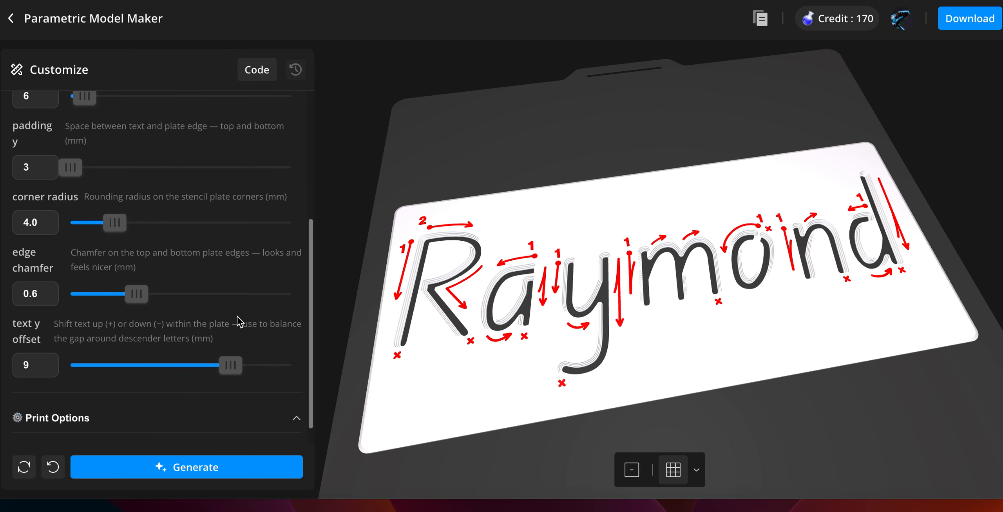
scroll(239, 322, down, 1)
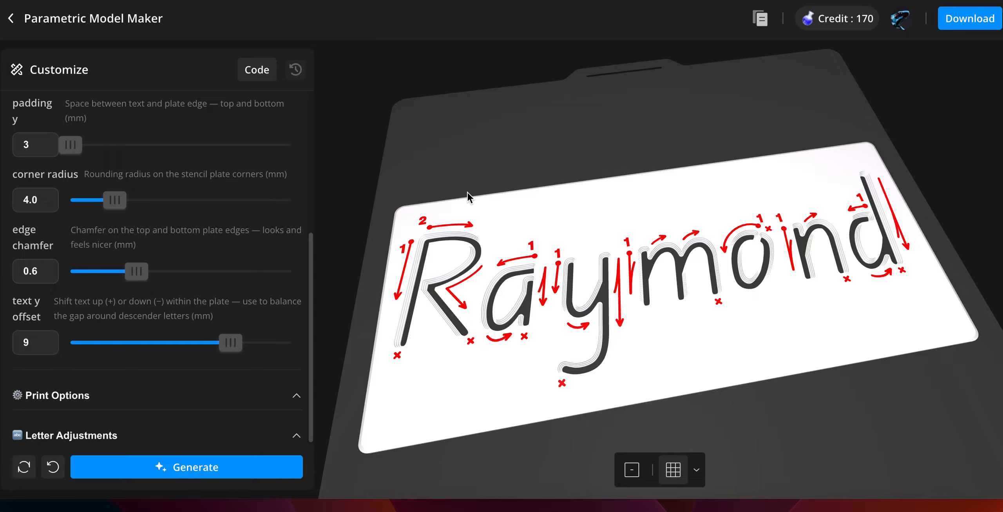
drag(524, 226, 513, 273)
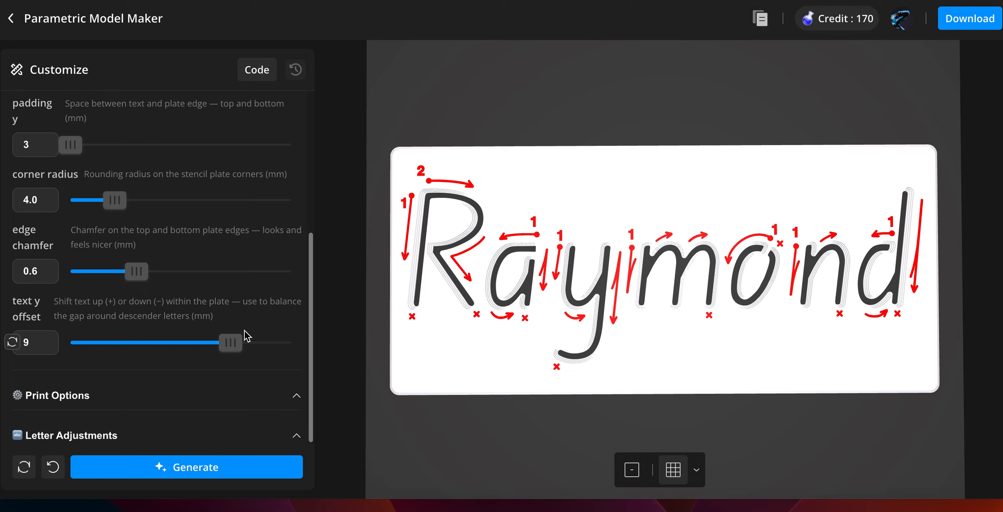
scroll(269, 206, up, 5)
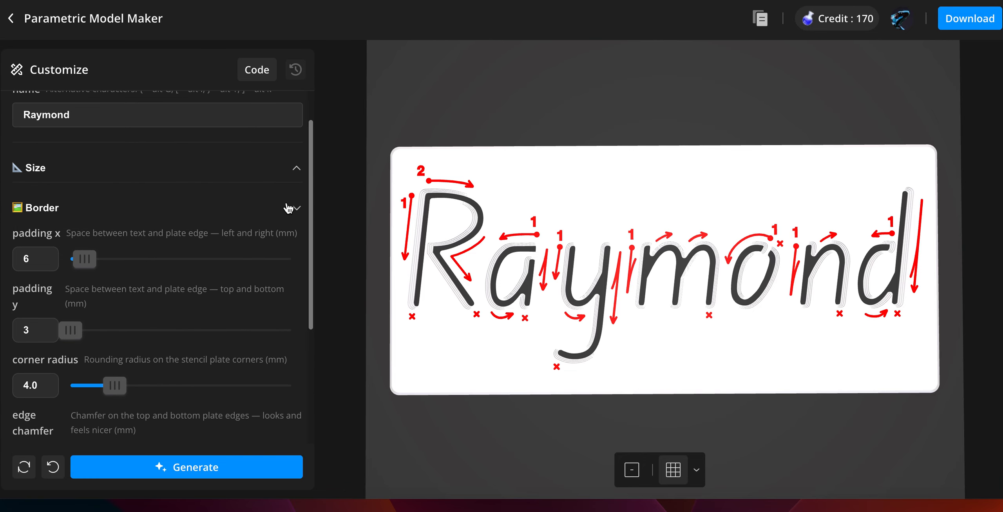
click(289, 207)
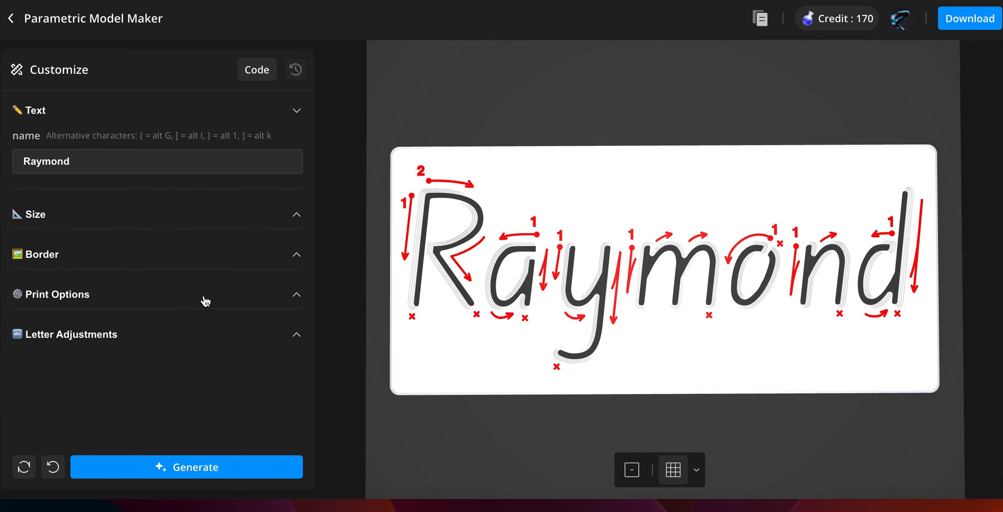
- Turn off the arrow inserts option and regenerate the stencil
click(244, 297)
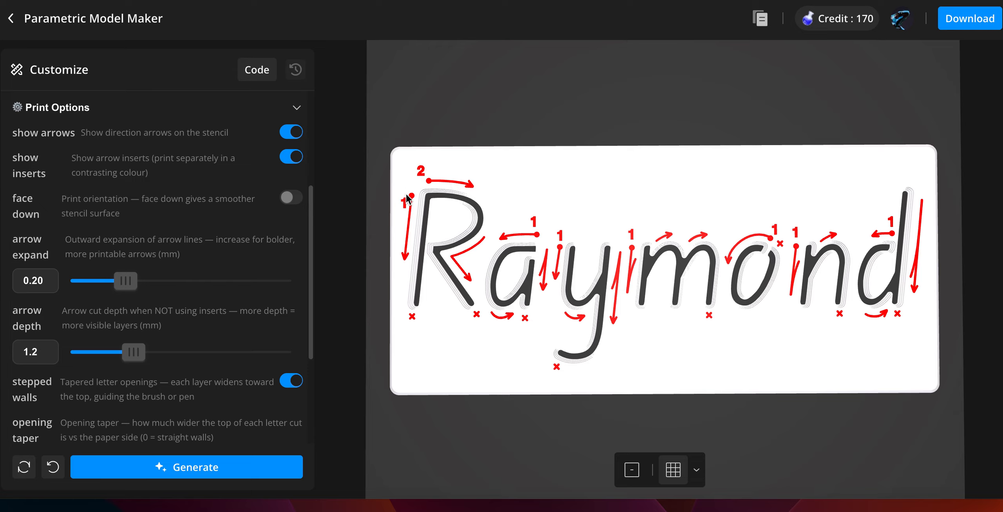
click(288, 157)
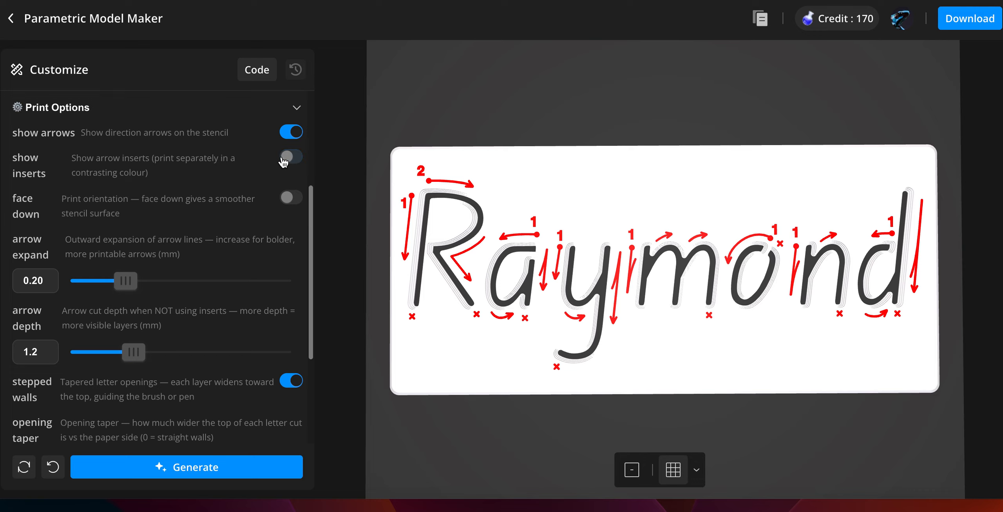
click(215, 473)
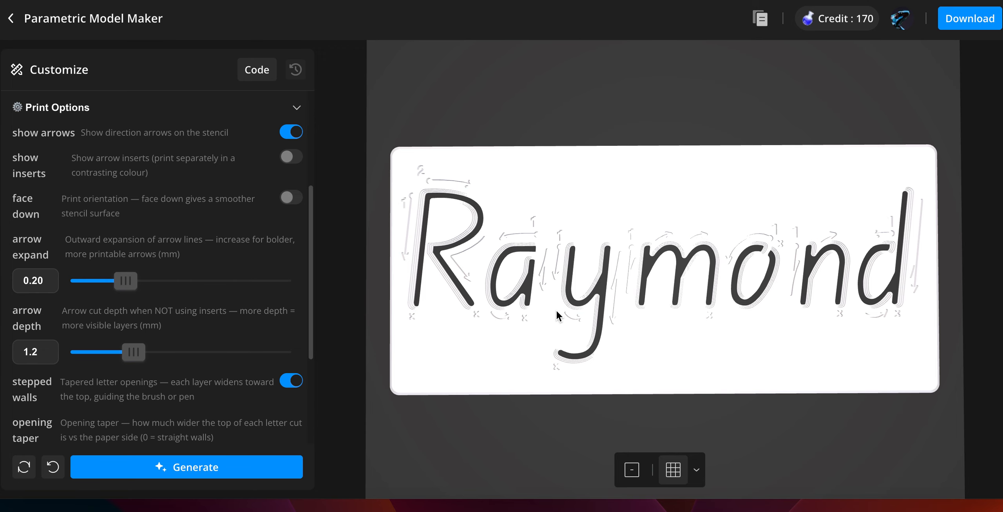
- Orbit and zoom the preview to inspect the stencil's letter openings and arrow cuts
drag(558, 316, 571, 250)
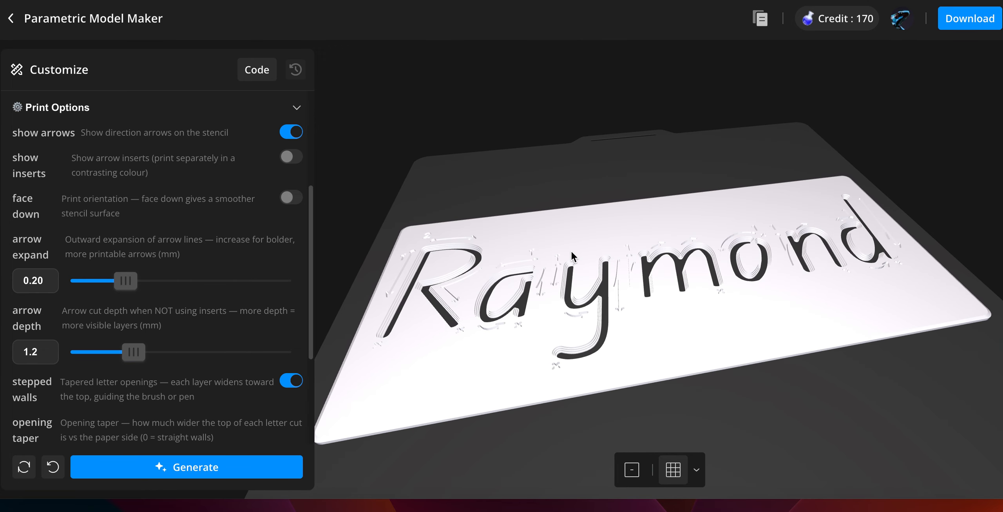
scroll(626, 260, up, 10)
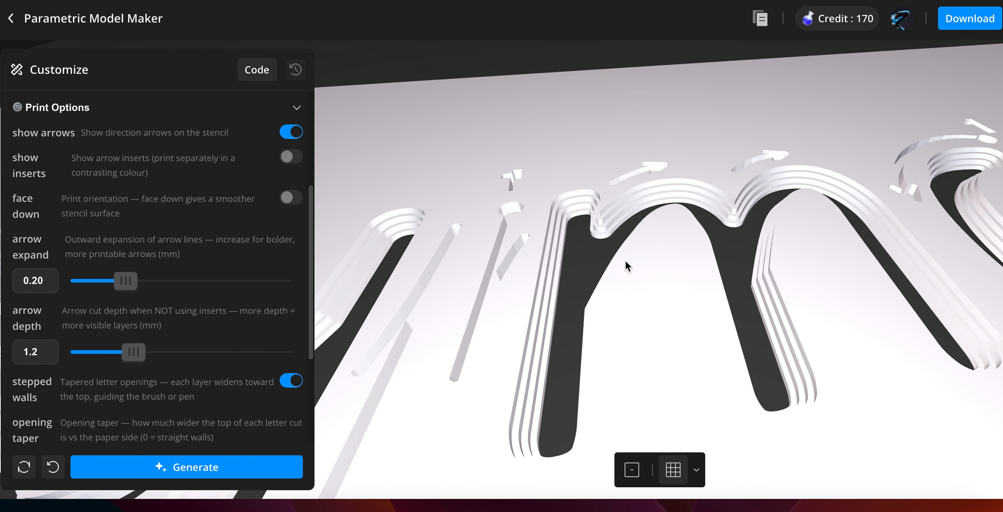
drag(603, 251, 592, 290)
scroll(593, 287, down, 8)
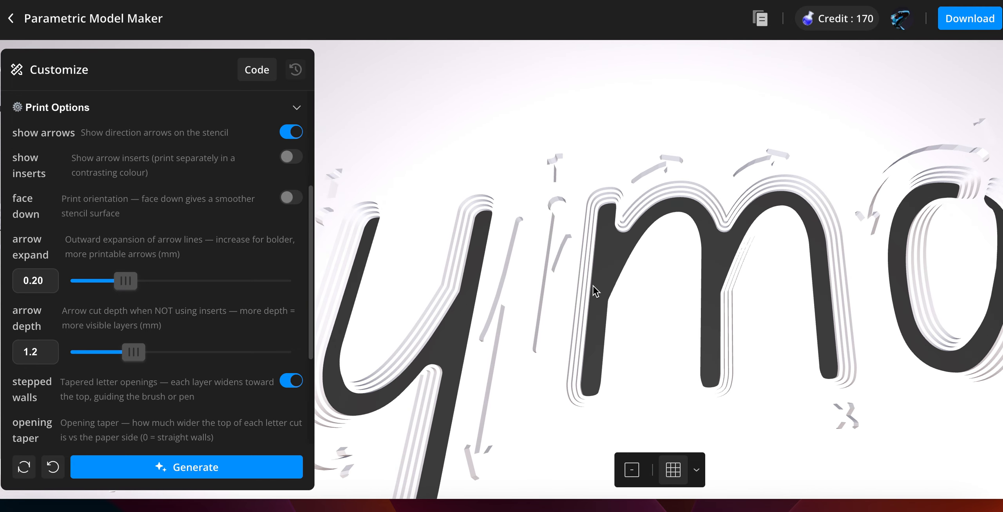
scroll(593, 285, down, 8)
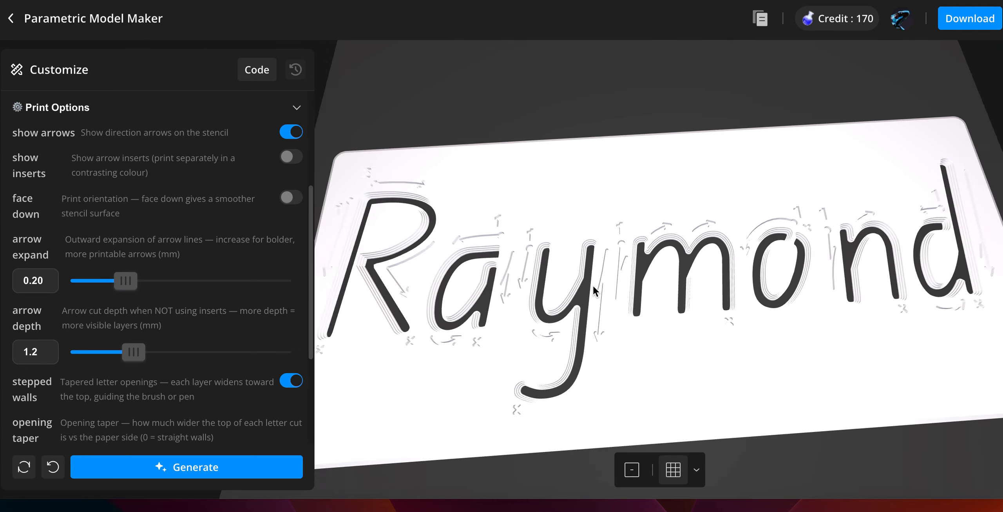
drag(687, 189, 541, 249)
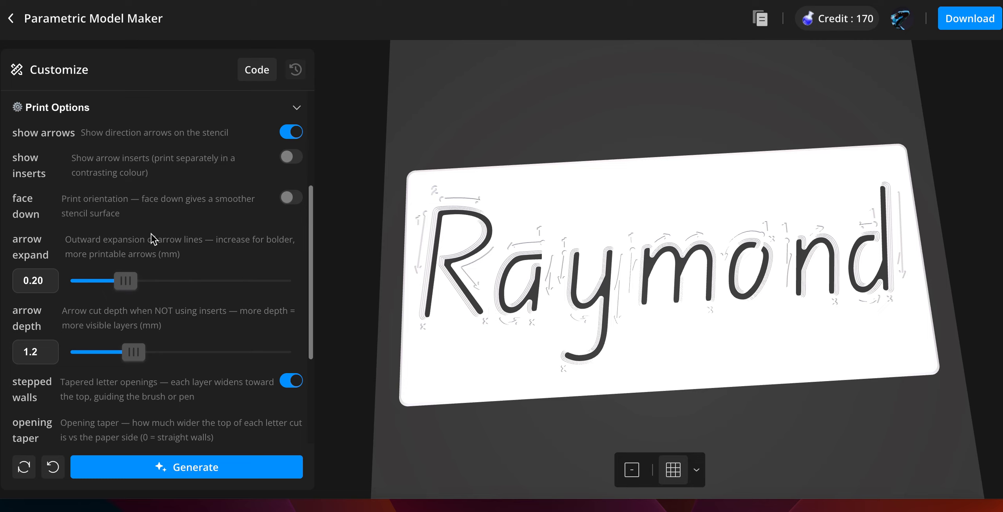
- Turn the arrow inserts option back on and regenerate the stencil
click(290, 157)
click(188, 468)
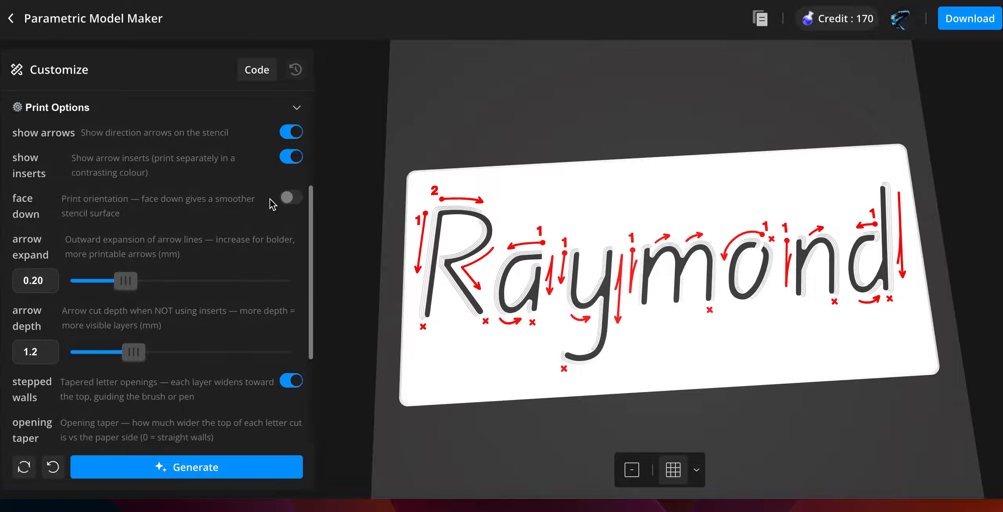
scroll(257, 214, down, 2)
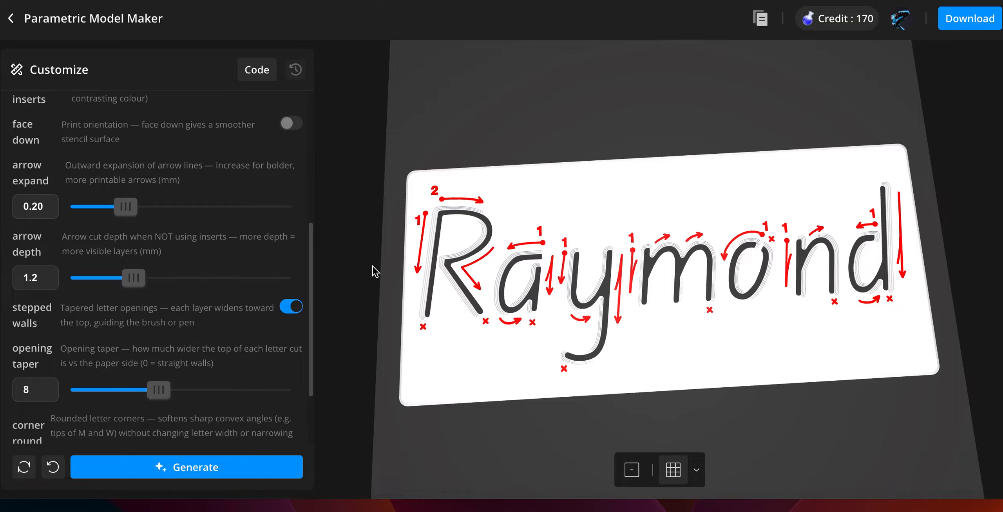
scroll(246, 294, down, 3)
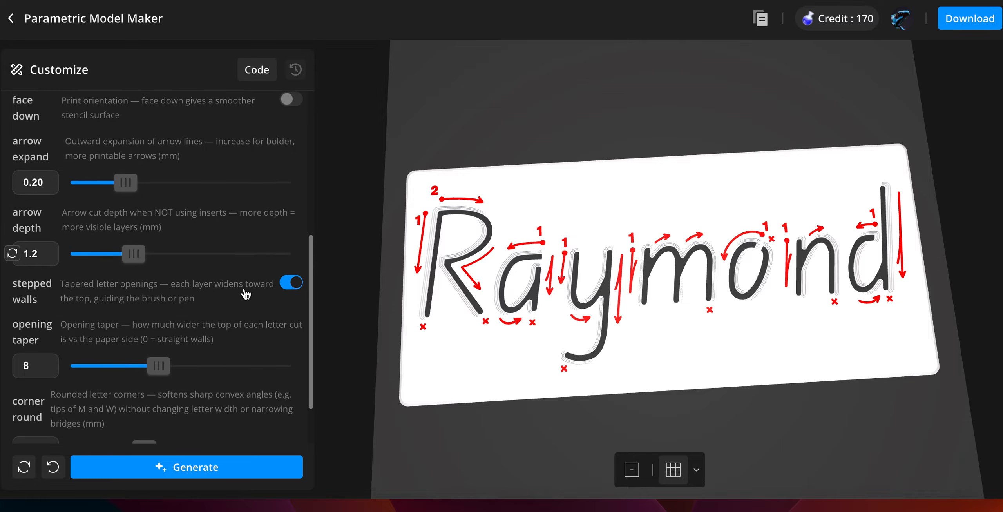
scroll(246, 292, up, 1)
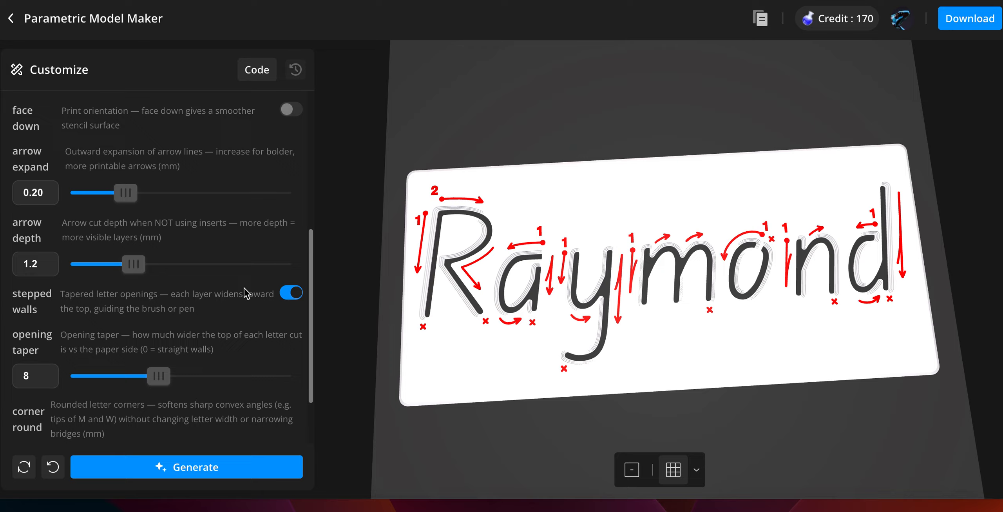
scroll(245, 292, down, 2)
scroll(245, 288, down, 1)
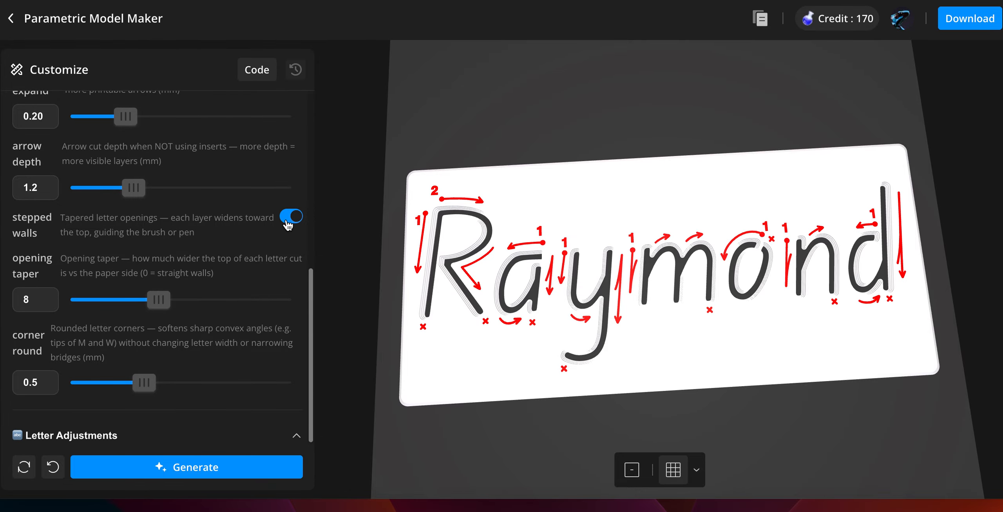
drag(547, 217, 548, 204)
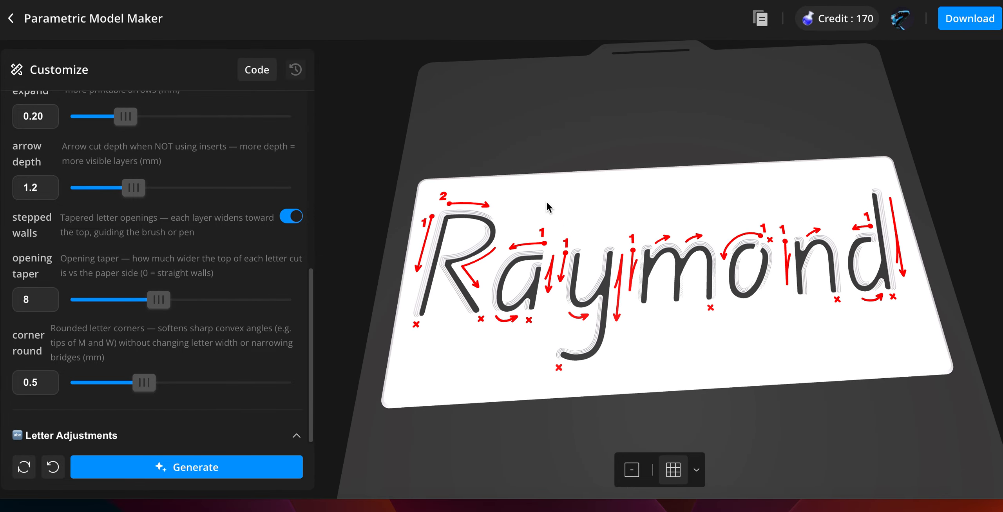
- Set the opening taper to 5 and regenerate the stencil
scroll(567, 267, up, 3)
scroll(566, 265, up, 3)
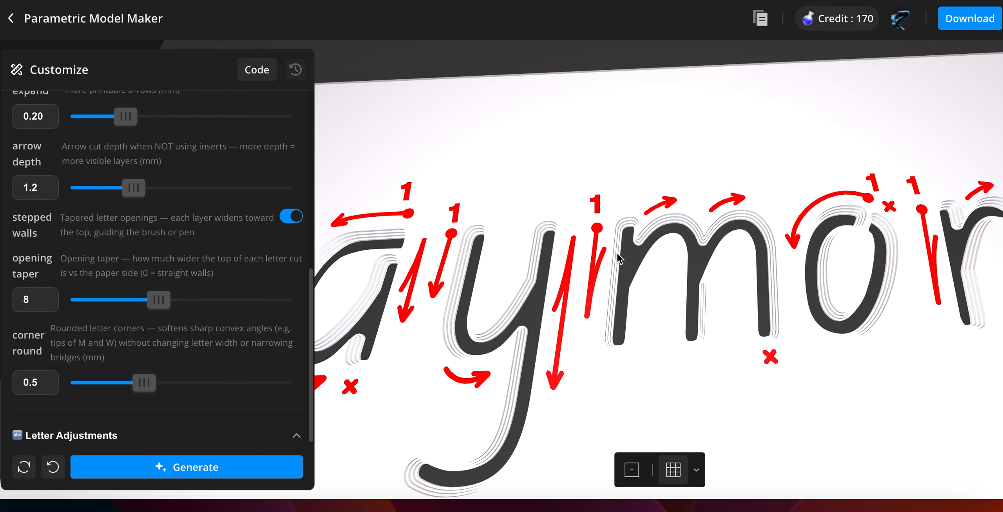
drag(616, 252, 635, 281)
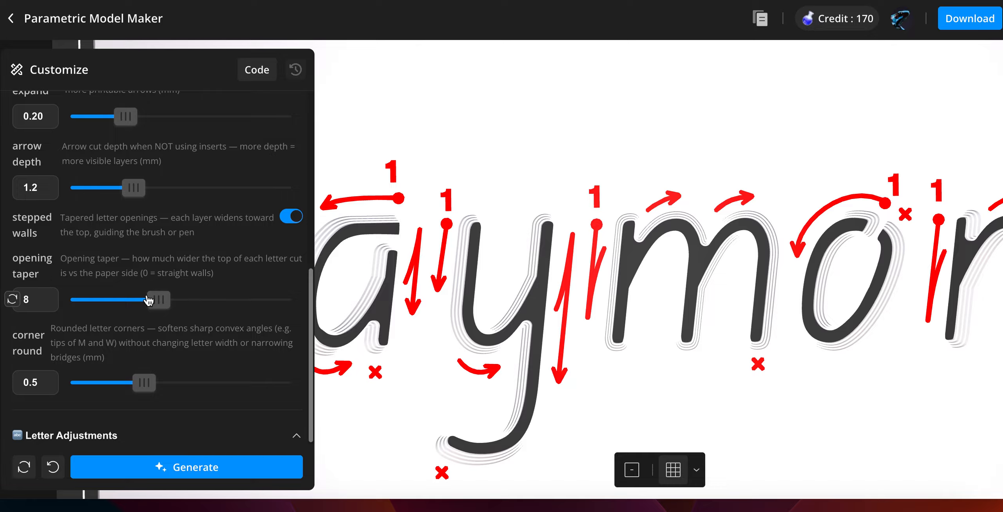
click(130, 299)
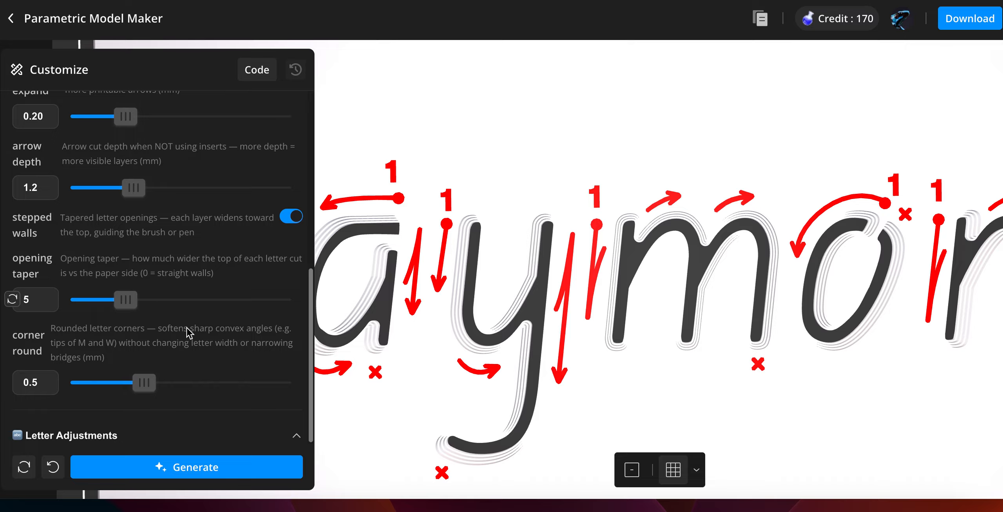
click(202, 468)
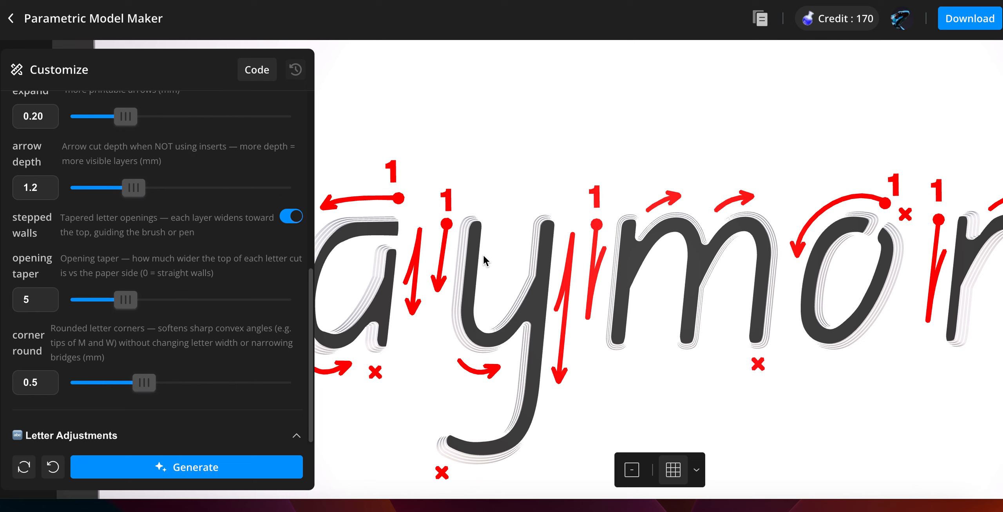
- Set the corner round to 0.0 and regenerate the stencil
scroll(483, 255, down, 5)
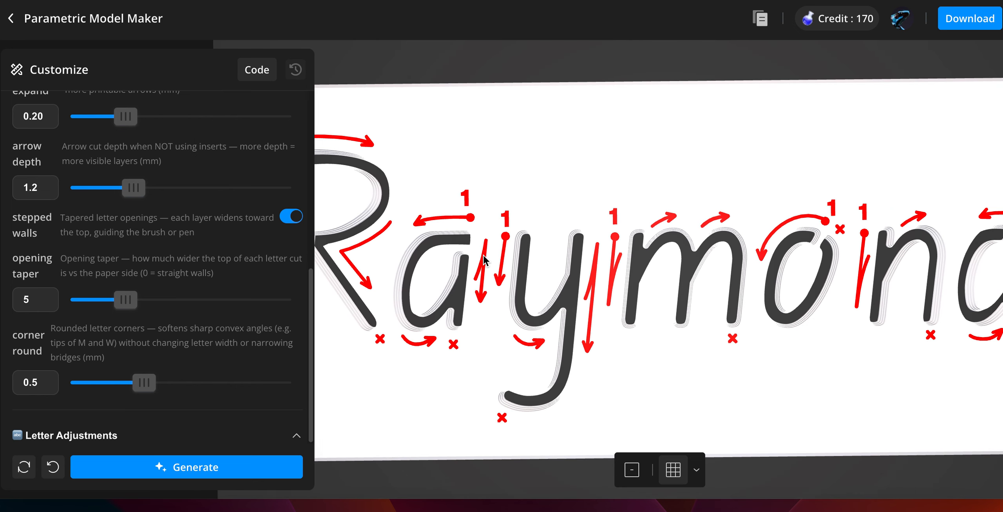
scroll(484, 256, up, 5)
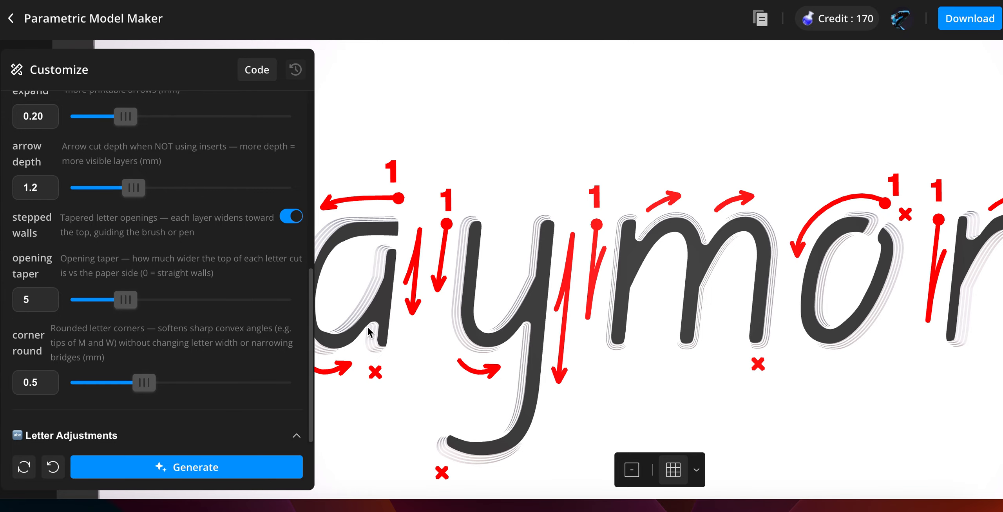
click(115, 385)
drag(114, 384, 67, 385)
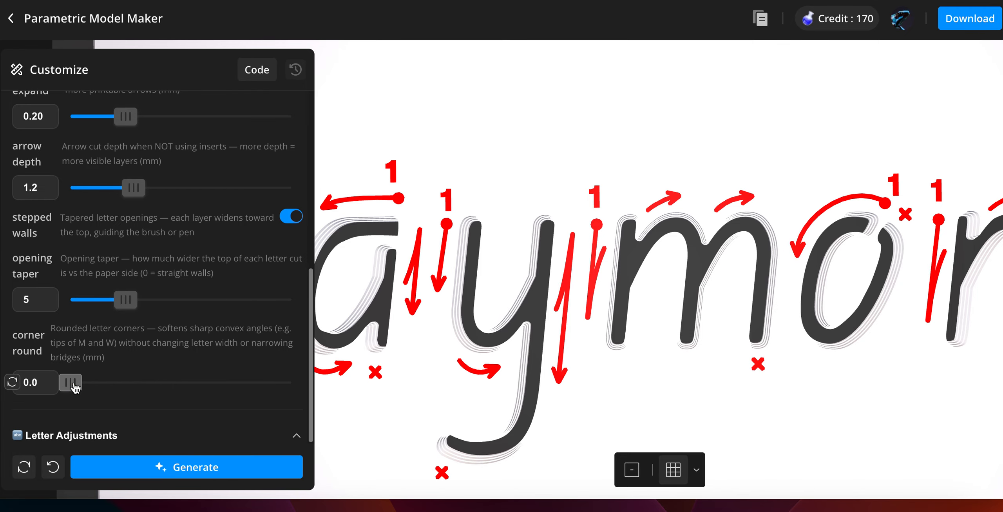
click(160, 468)
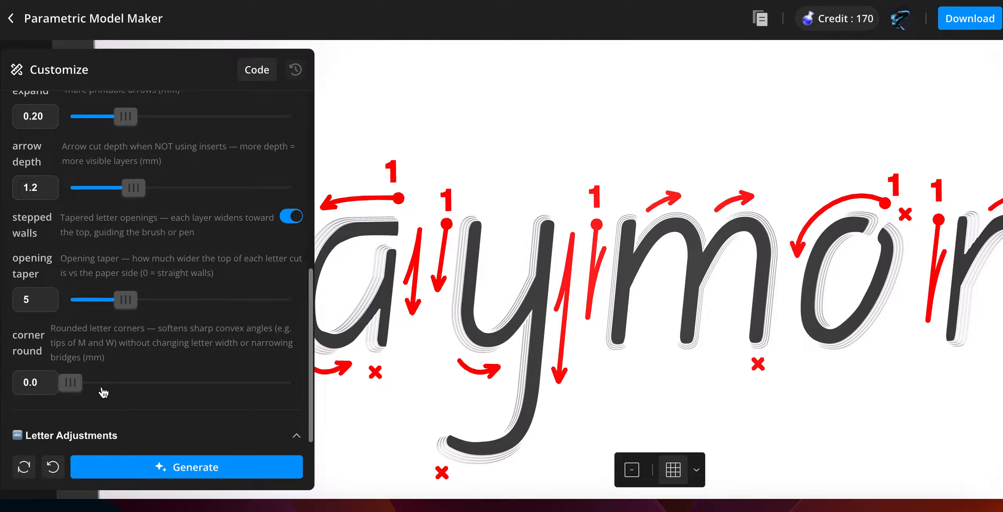
- Set the corner round to 0.9 and regenerate the stencil
drag(71, 382, 203, 384)
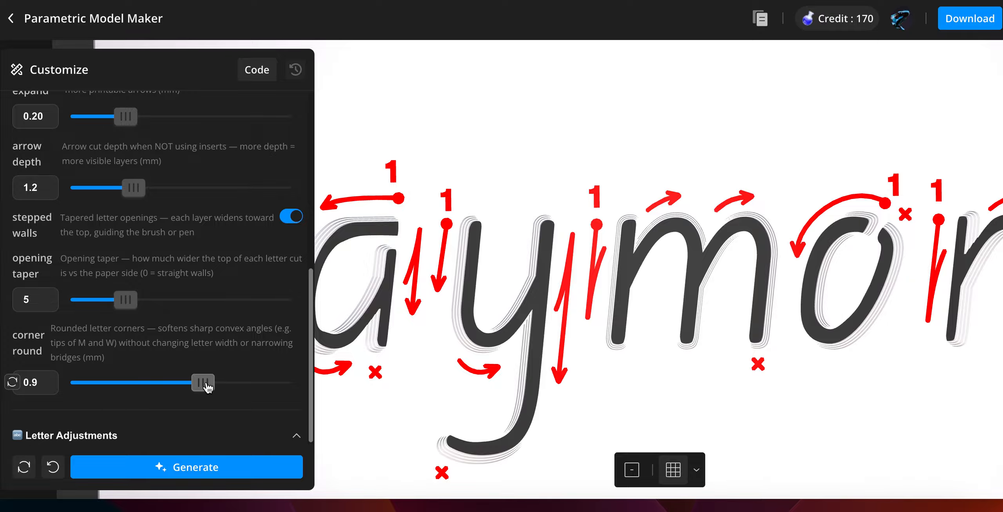
click(191, 476)
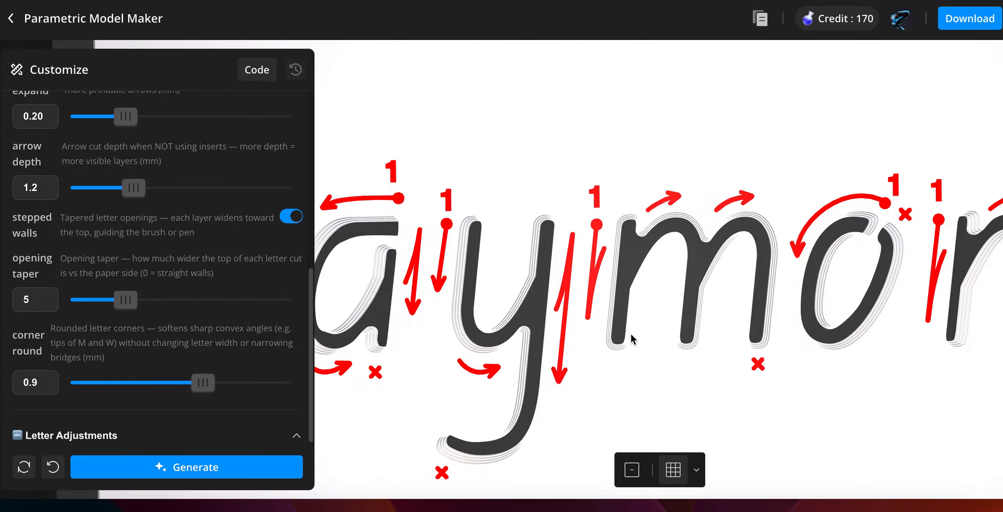
- Zoom and orbit the preview to inspect the rounded letter corners
scroll(630, 333, down, 5)
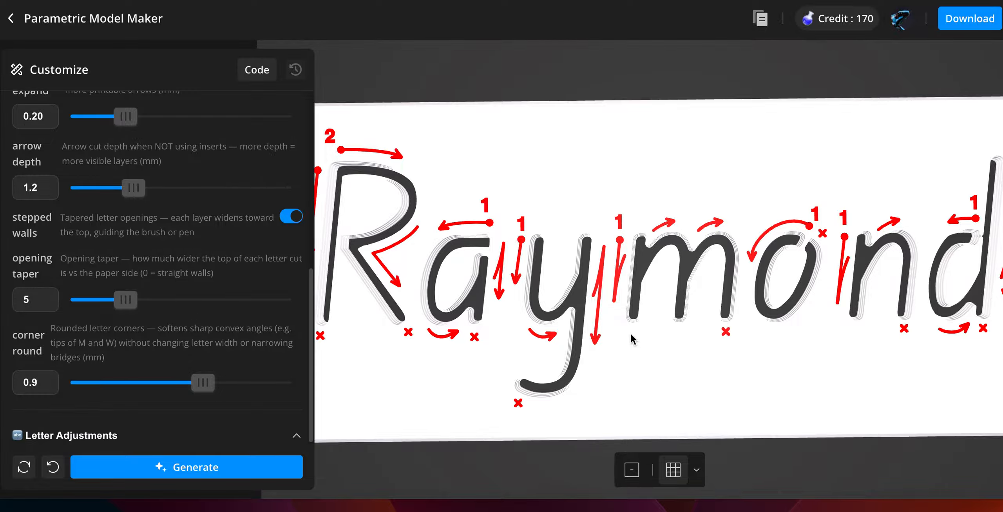
scroll(630, 332, down, 3)
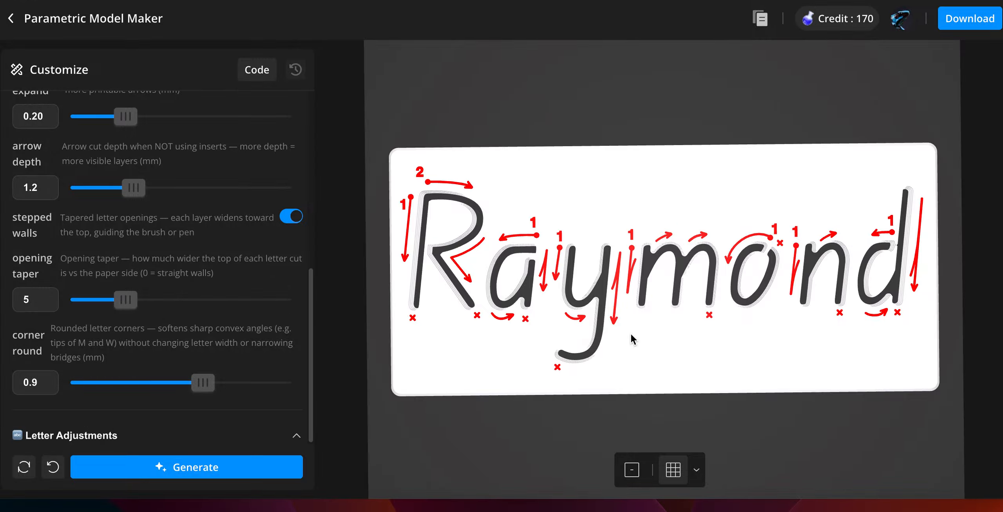
drag(631, 333, 819, 248)
scroll(874, 296, up, 6)
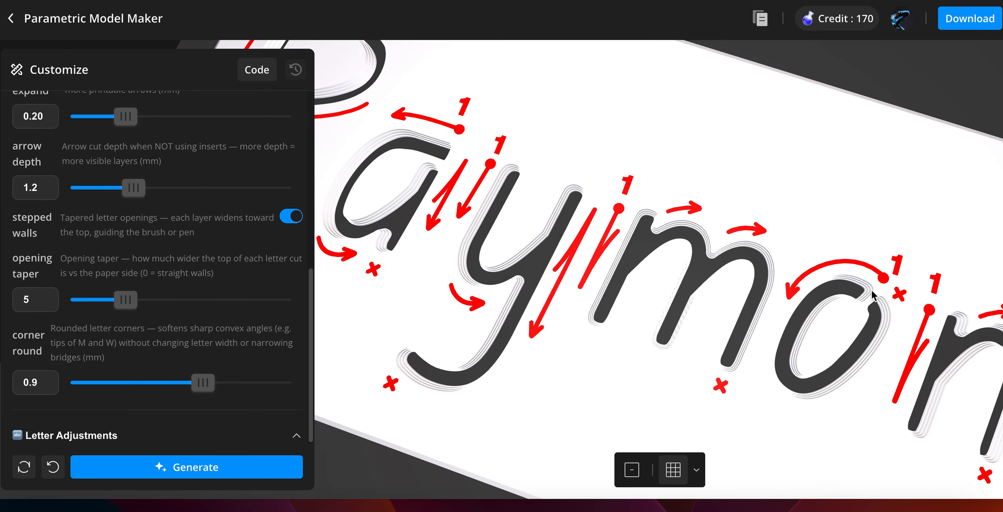
scroll(874, 295, down, 4)
drag(827, 329, 851, 329)
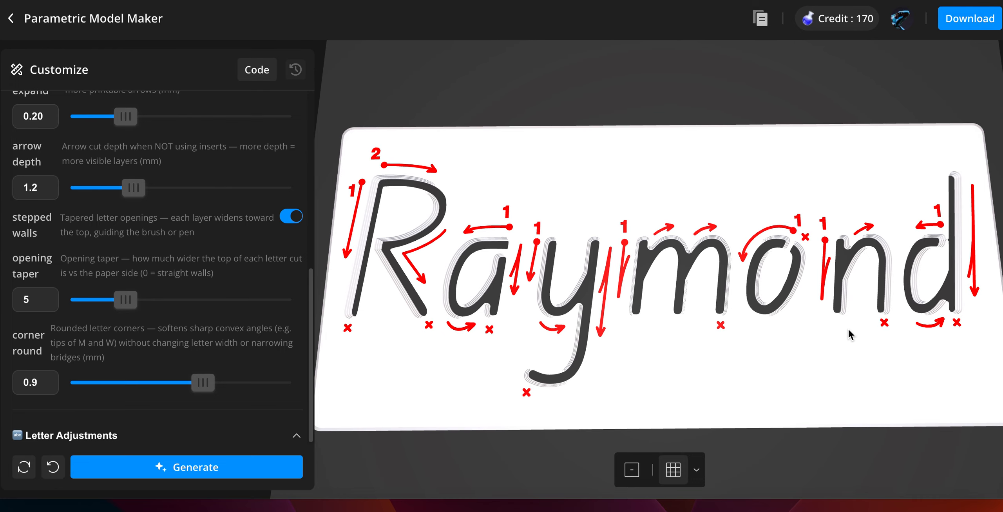
- Reset the corner round to its default of 0.5 and regenerate the stencil
click(135, 387)
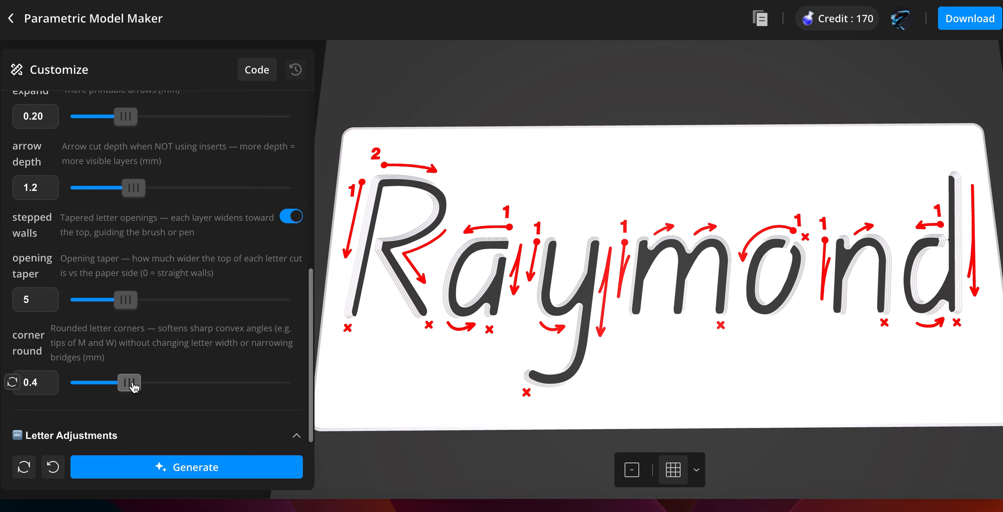
click(13, 384)
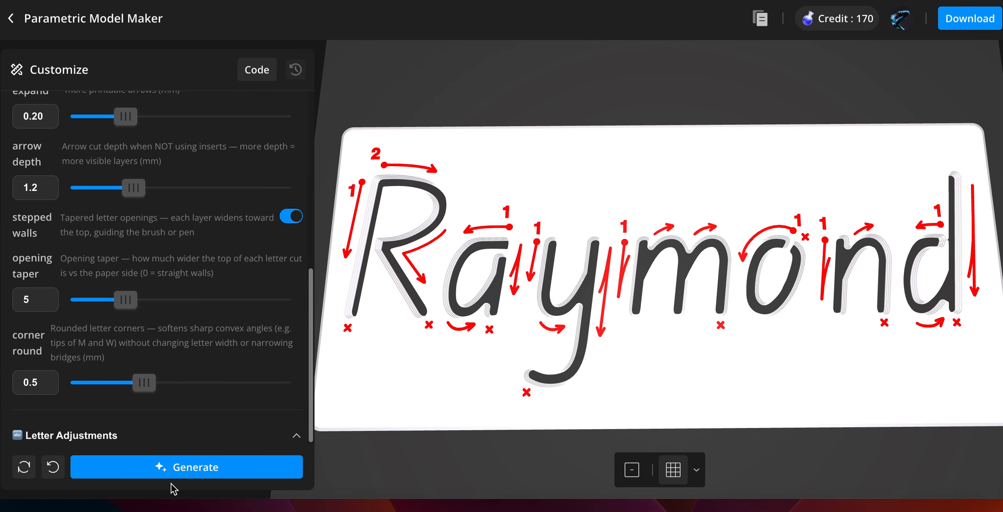
click(181, 471)
- Turn on the face down print orientation and regenerate the stencil
scroll(245, 281, up, 5)
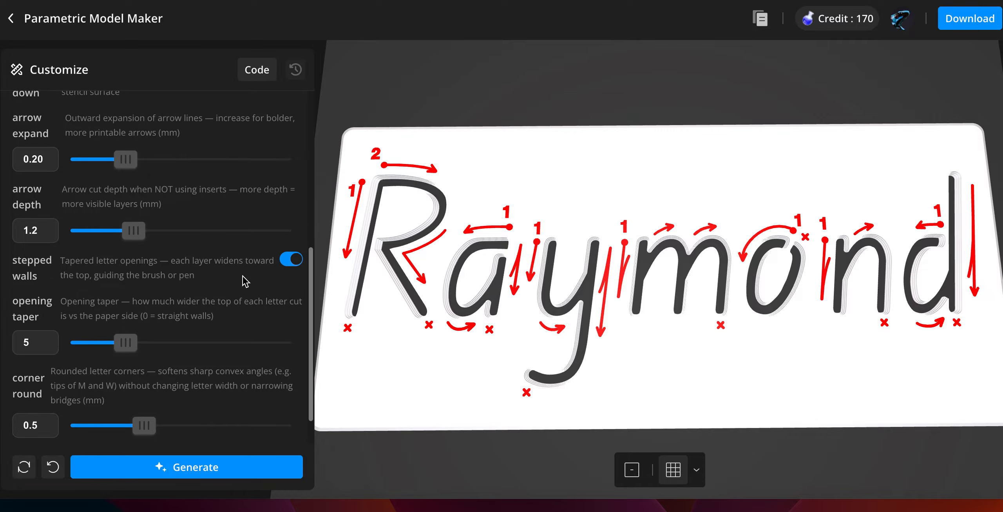
scroll(245, 281, up, 4)
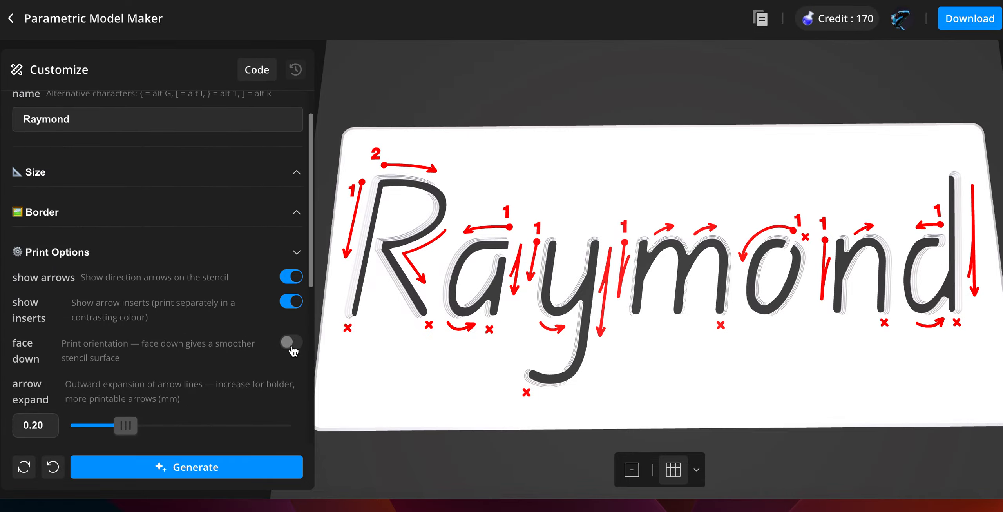
click(292, 343)
click(231, 471)
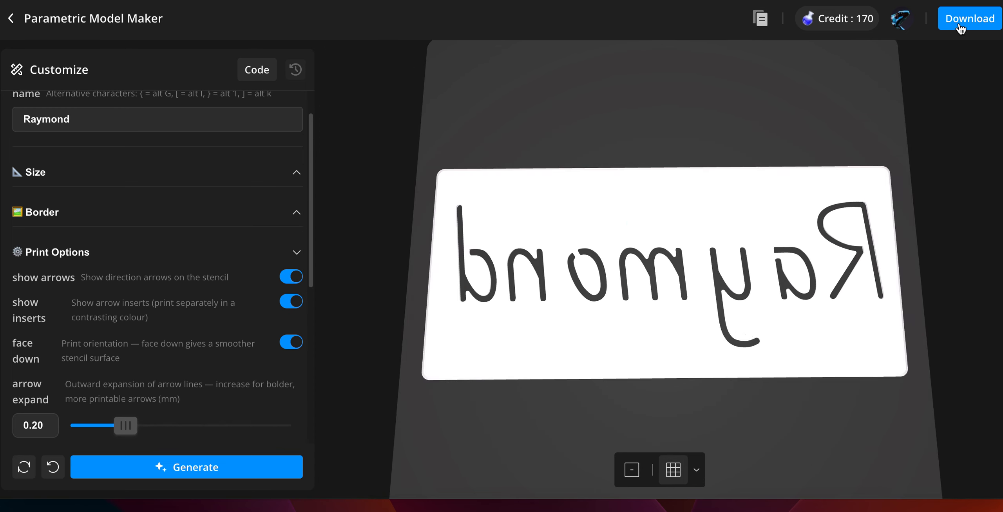
- Export the stencil for the A1 printer and download it as a 3MF file
click(960, 21)
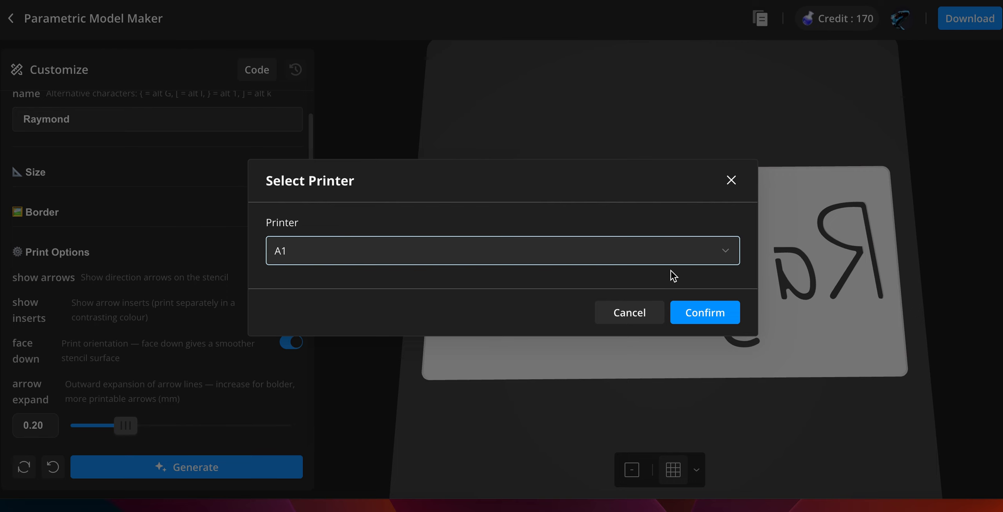
click(710, 312)
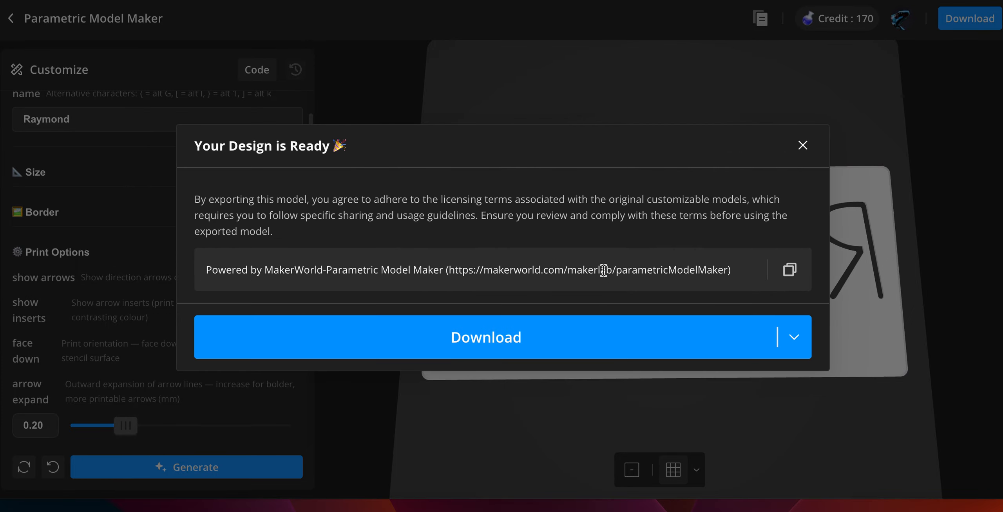
click(784, 338)
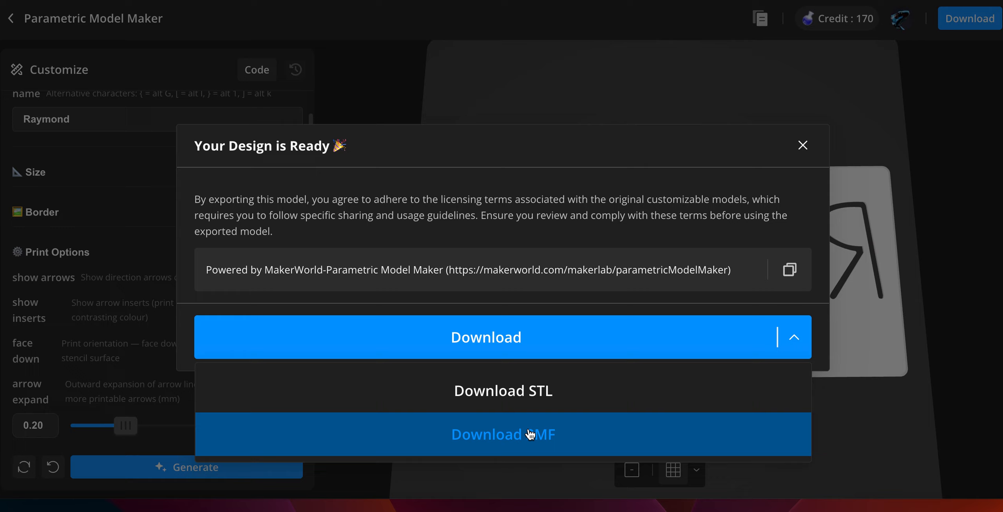
click(529, 434)
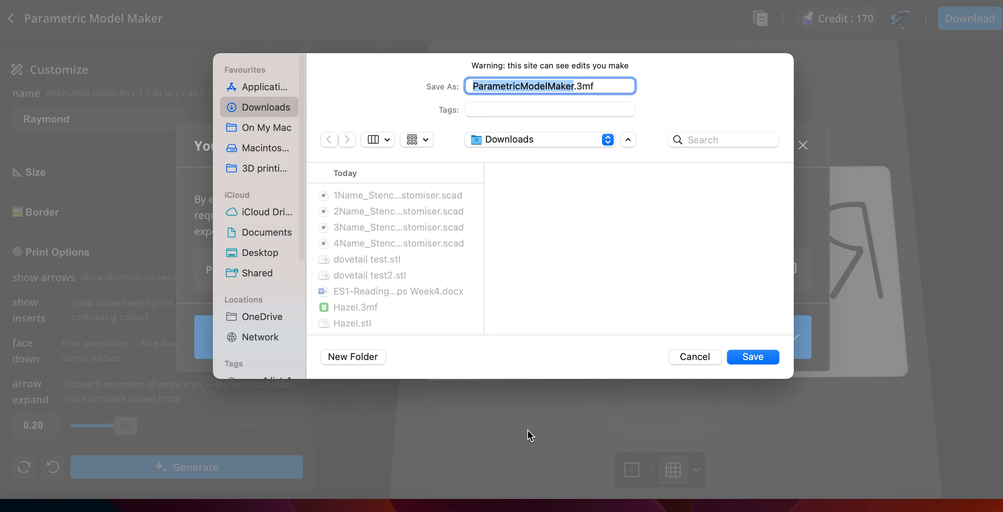